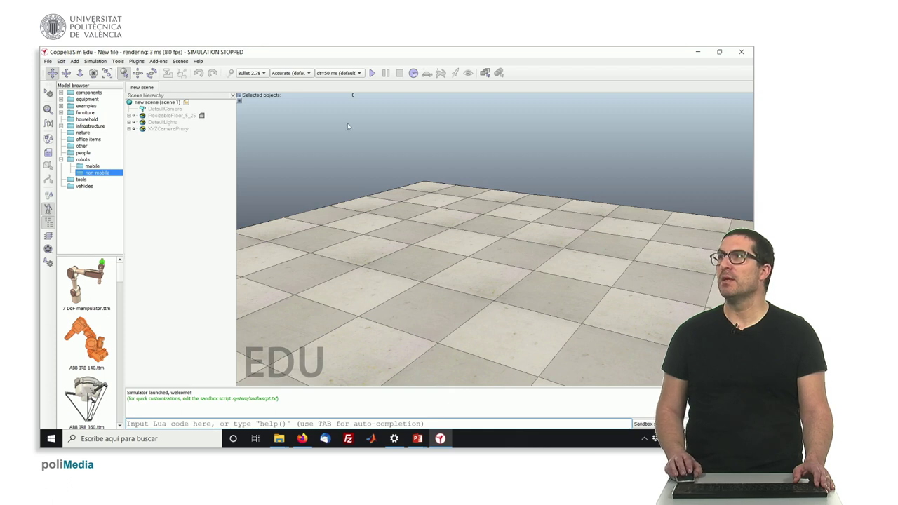
Explore the empty scene by panning, rotating and zooming the camera around the floor
drag(534, 247, 607, 221)
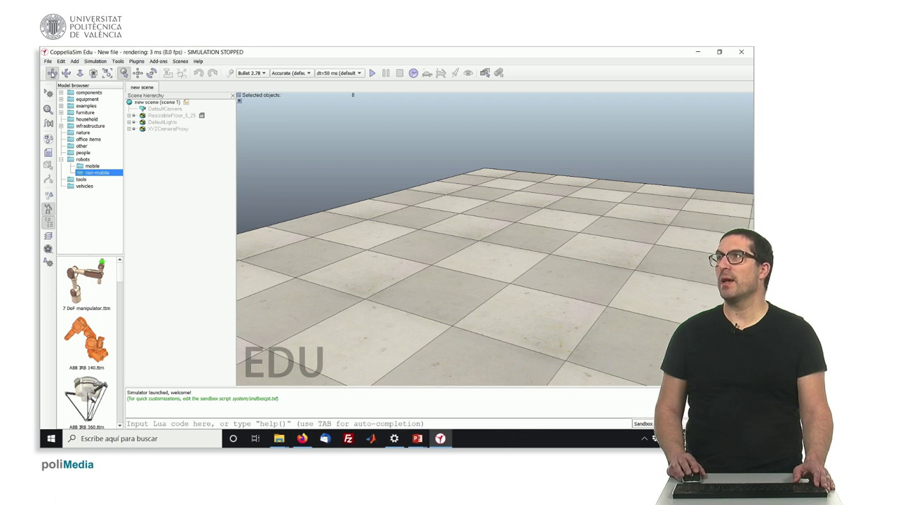
click(66, 73)
drag(510, 230, 286, 146)
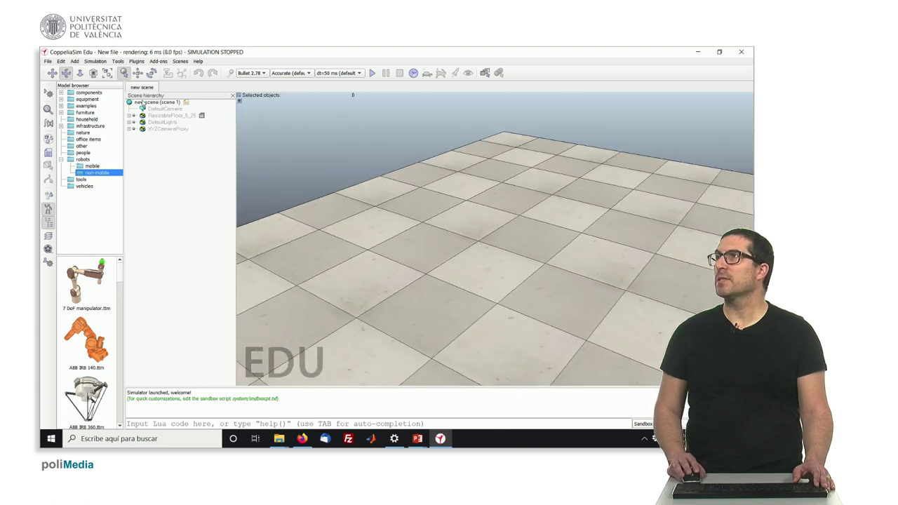
click(80, 73)
drag(491, 251, 518, 307)
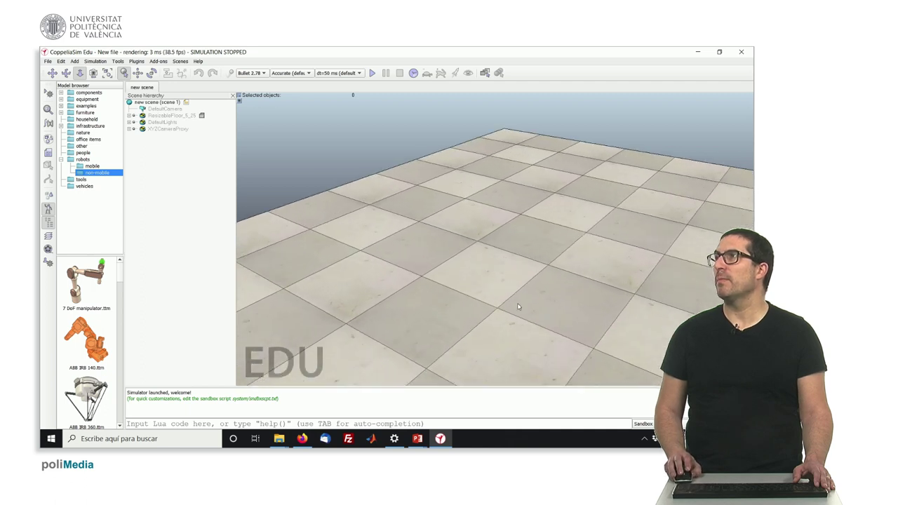
click(110, 75)
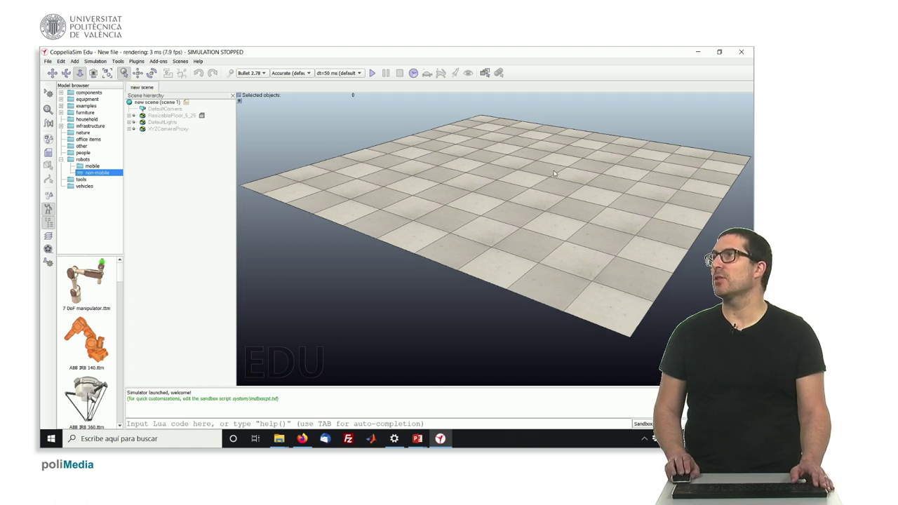
drag(522, 164, 515, 183)
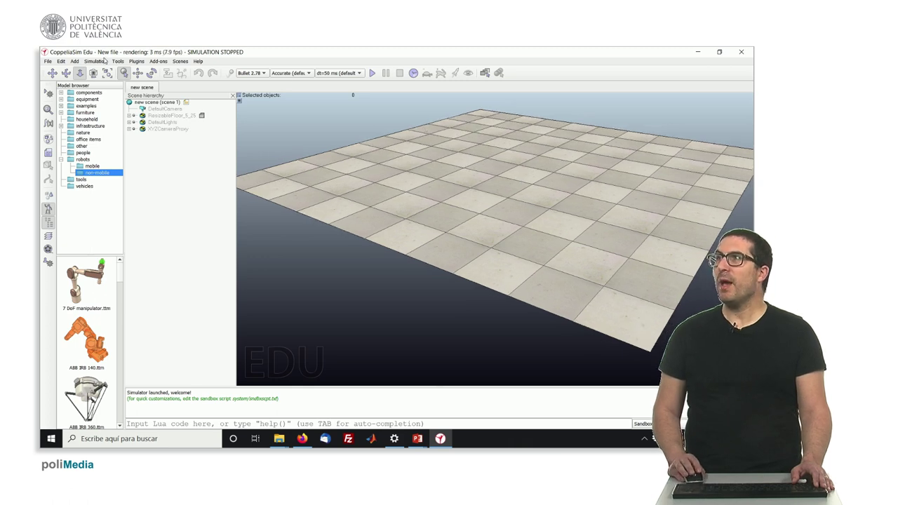
Add a dynamic, respondable pure cuboid with 0.1 m sides to the scene
click(75, 61)
mouse_move(79, 72)
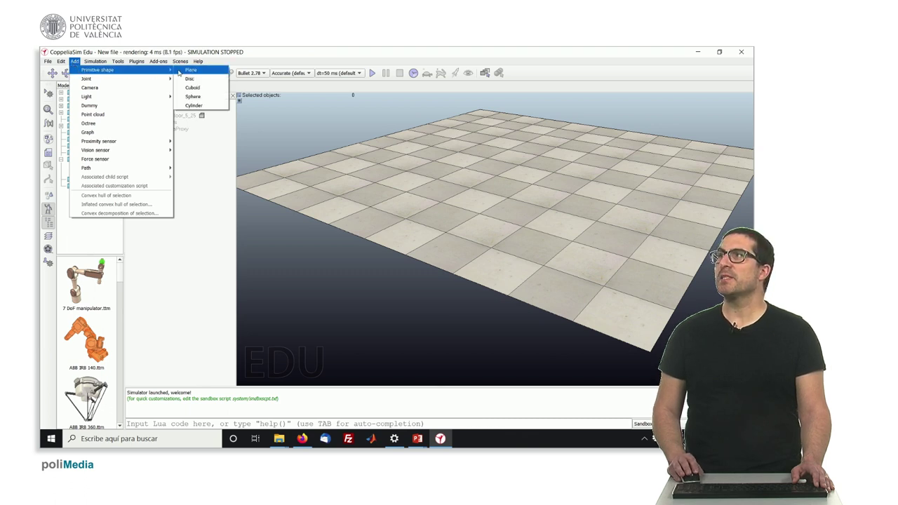
click(195, 88)
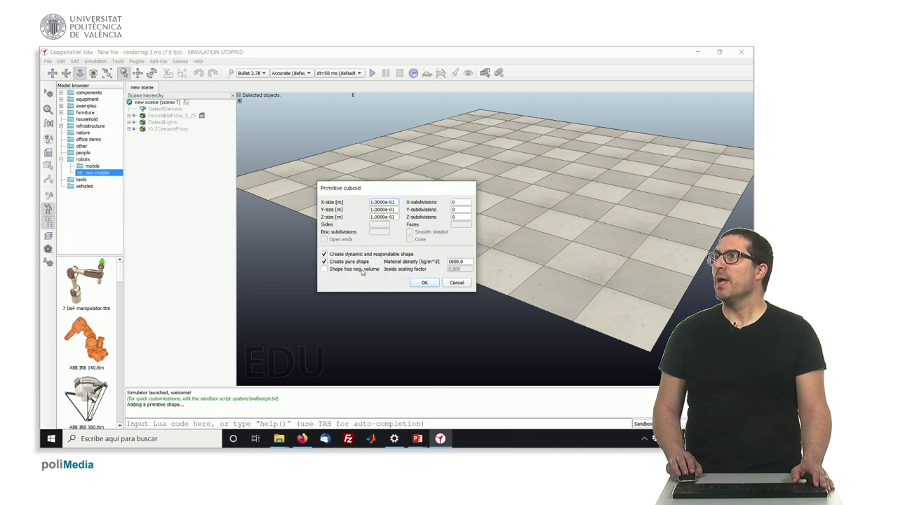
click(424, 283)
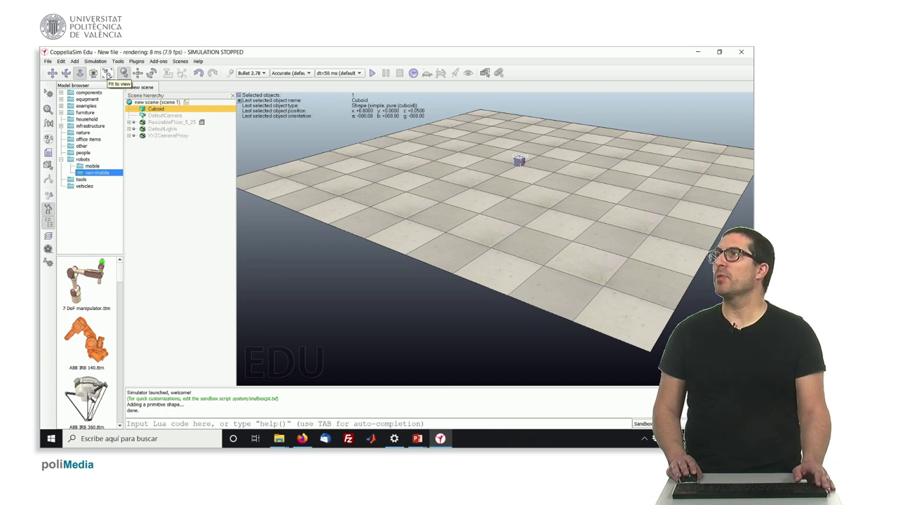
Fit the view to the cuboid and examine it from several distances and angles, both selected and deselected
click(106, 74)
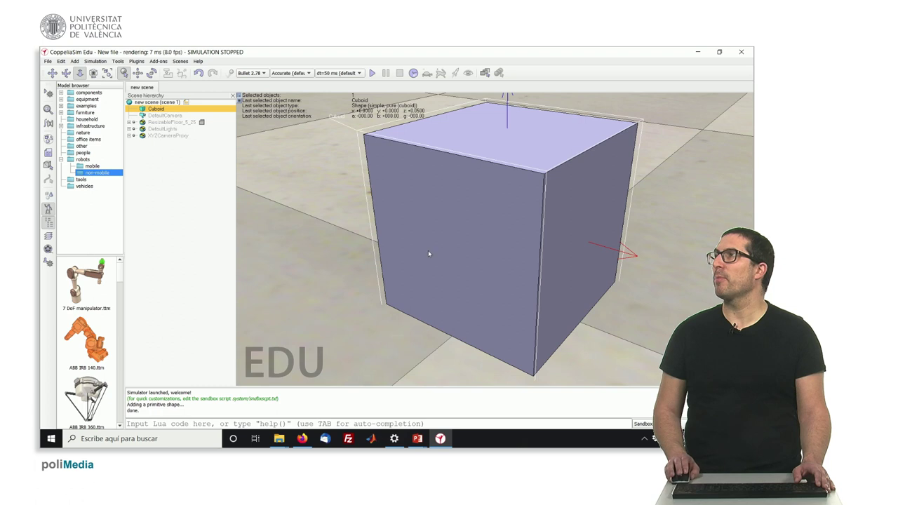
scroll(446, 250, up, 5)
scroll(441, 243, down, 6)
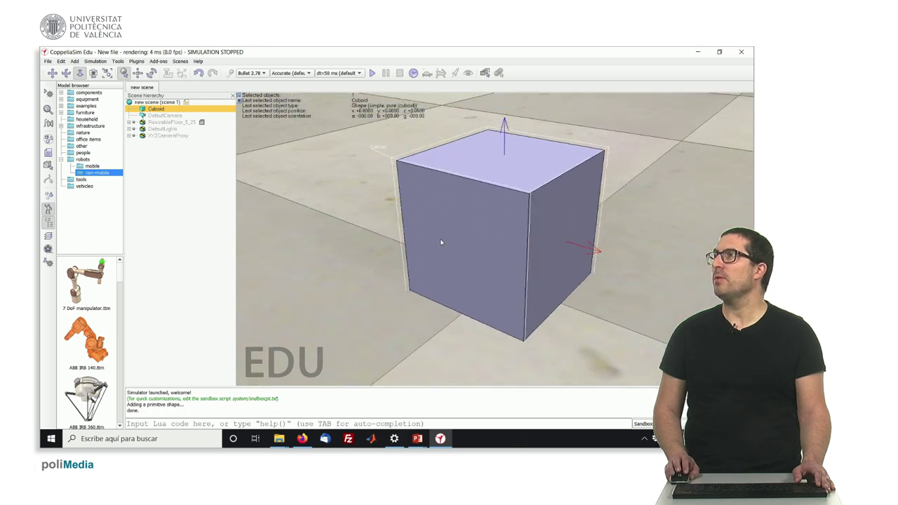
scroll(441, 244, down, 1)
scroll(430, 247, down, 1)
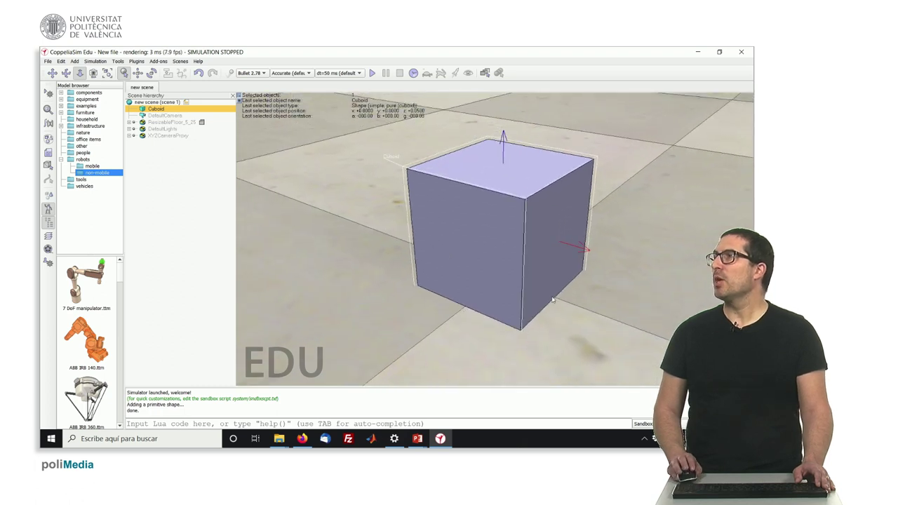
scroll(604, 312, down, 1)
click(603, 311)
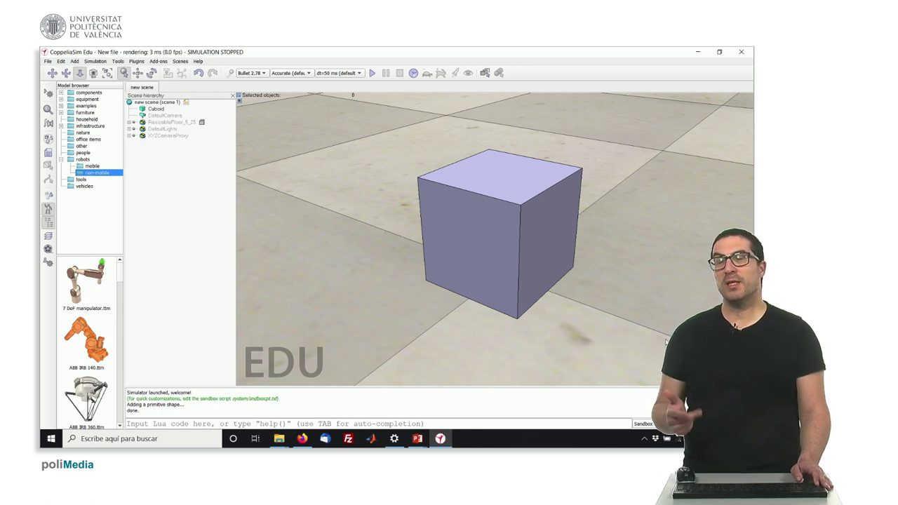
click(463, 257)
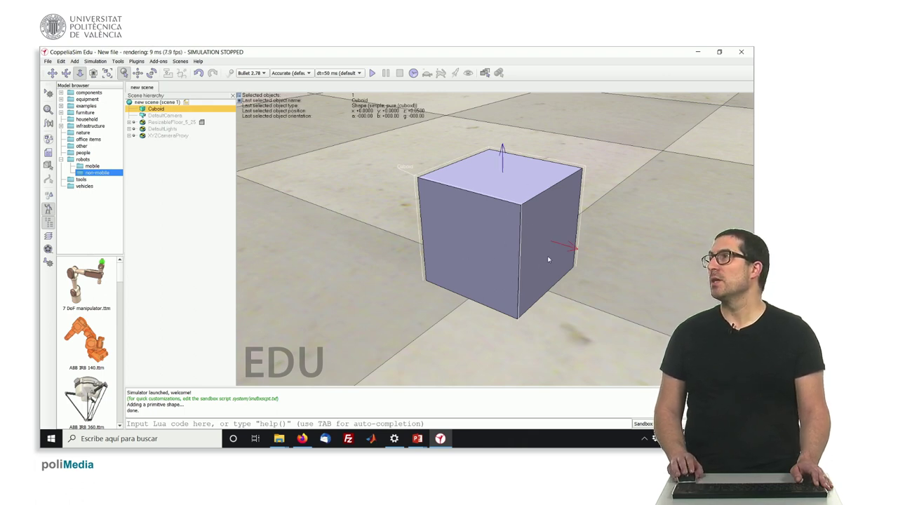
right_click(562, 290)
drag(646, 261, 573, 282)
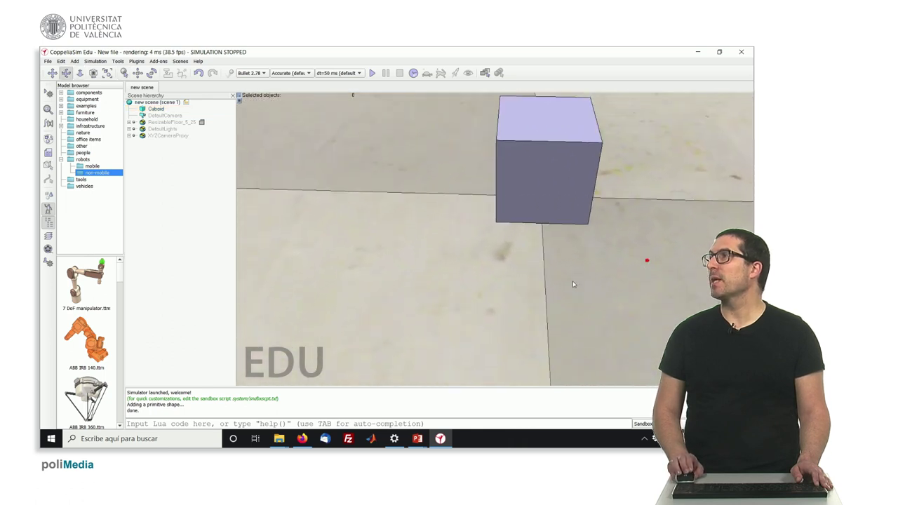
click(555, 165)
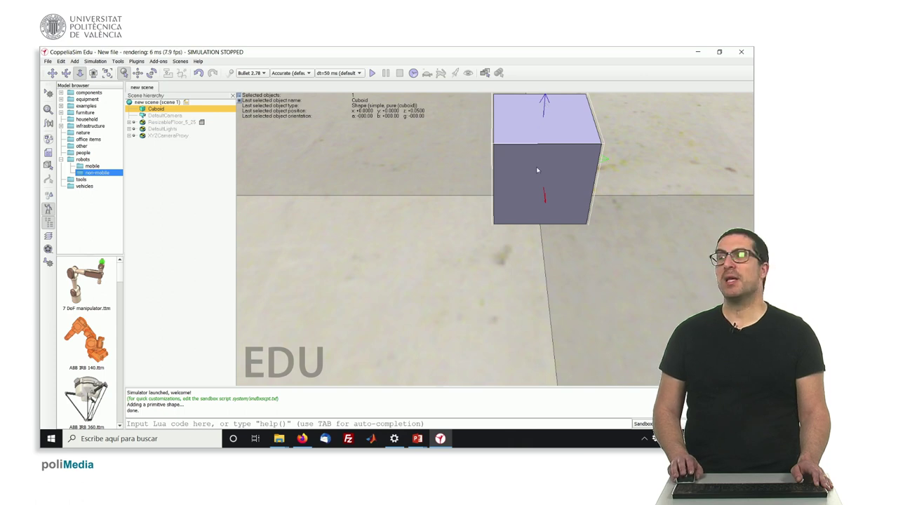
drag(463, 248, 490, 186)
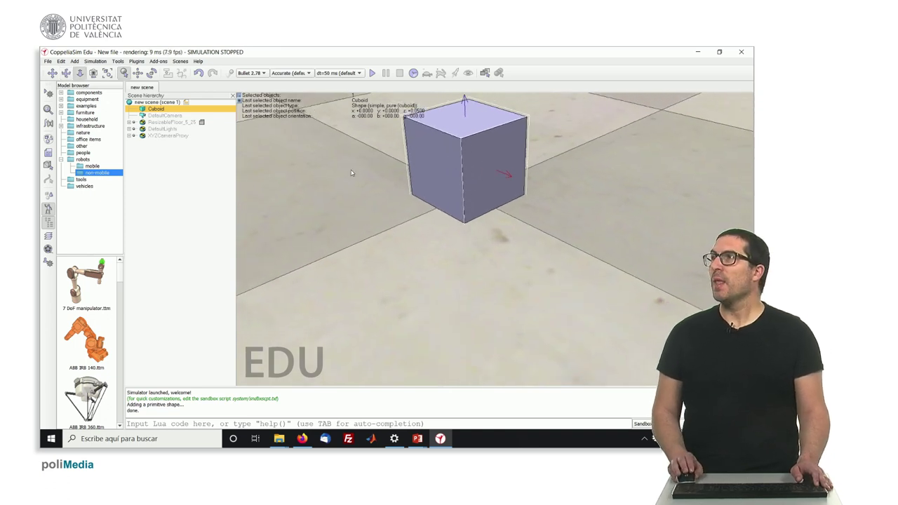
Import the mesh file redundantManipulator.stl with auto scaling and an automatic up-vector
click(48, 61)
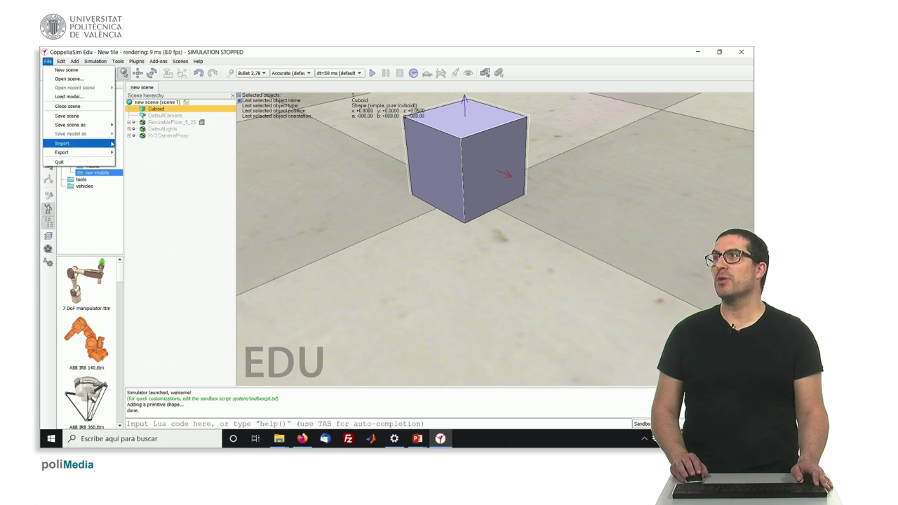
click(134, 143)
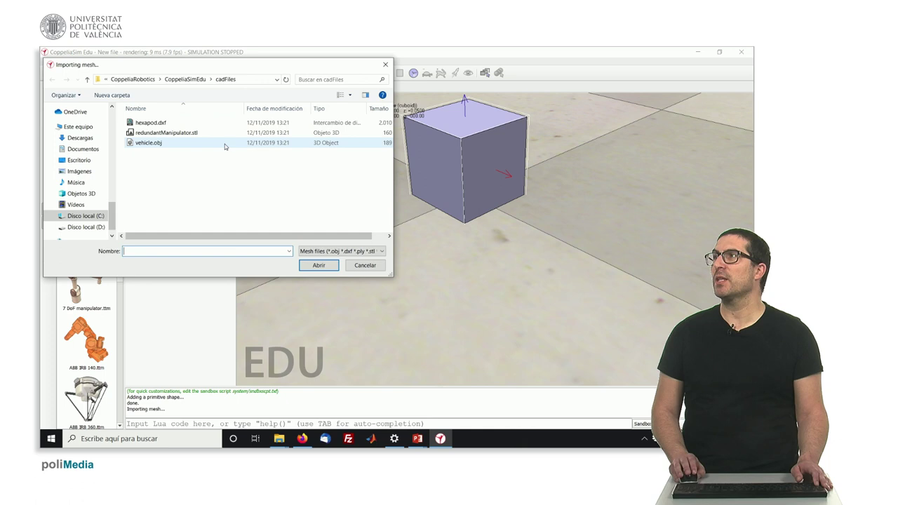
click(143, 132)
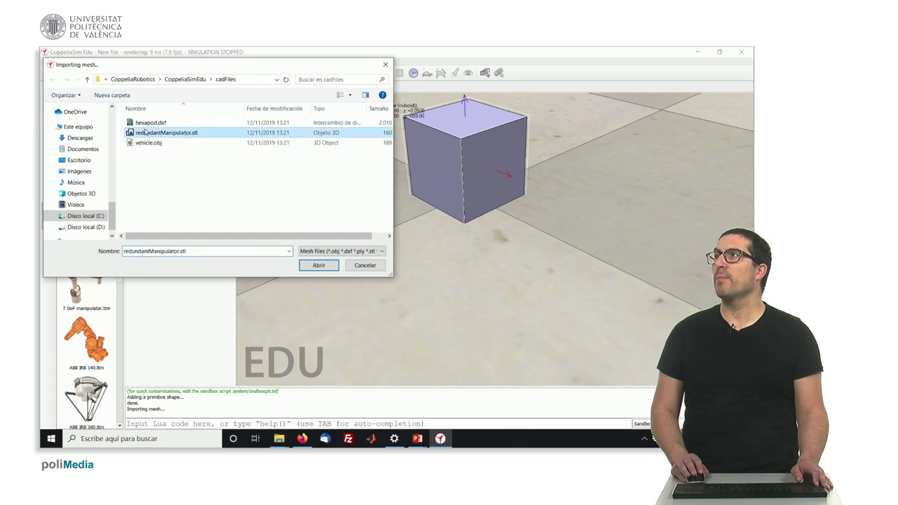
click(319, 266)
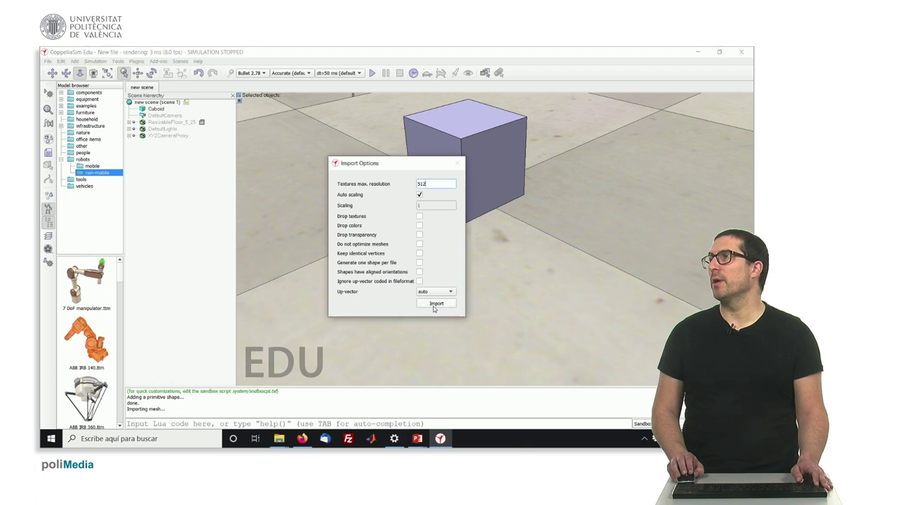
click(436, 305)
scroll(421, 243, down, 8)
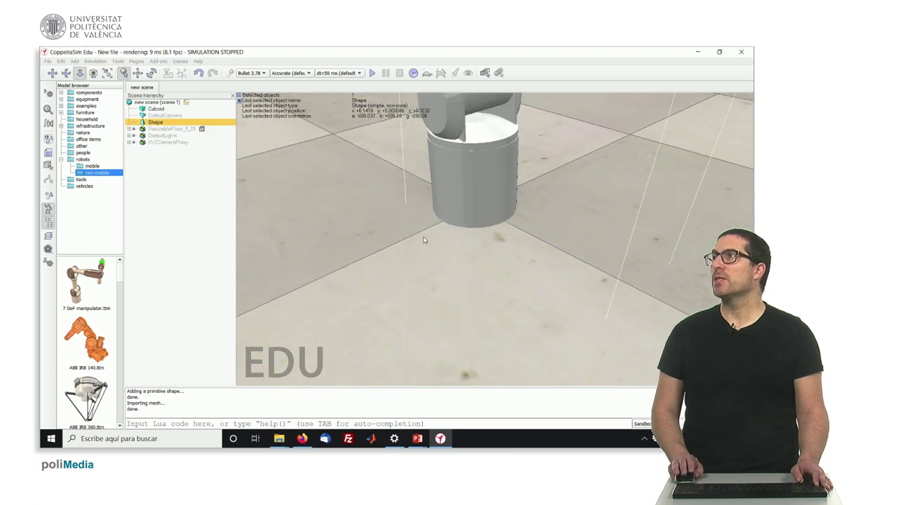
scroll(437, 212, down, 8)
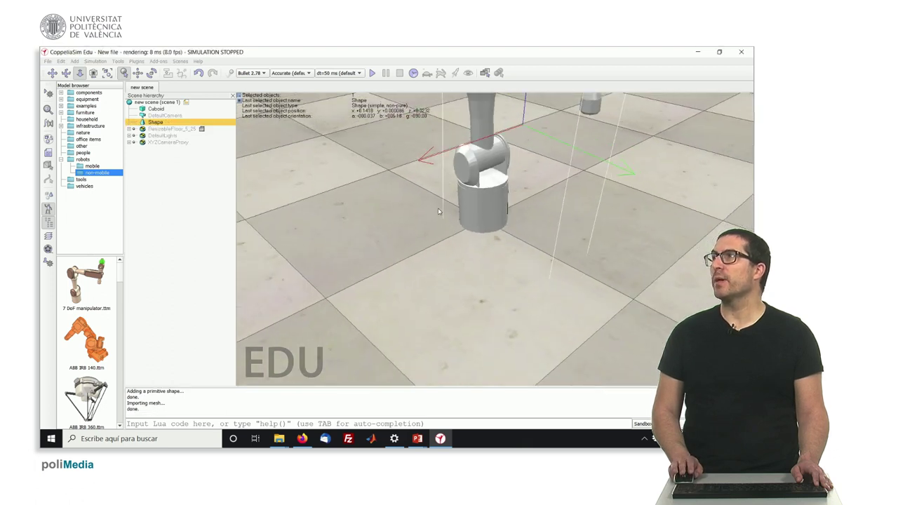
drag(489, 174, 466, 171)
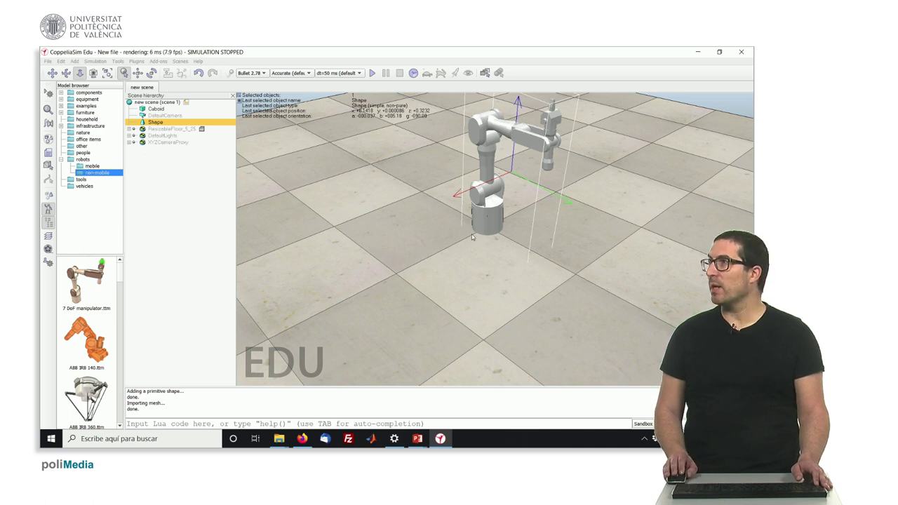
Delete the imported manipulator mesh and the cuboid from the scene
key(Delete)
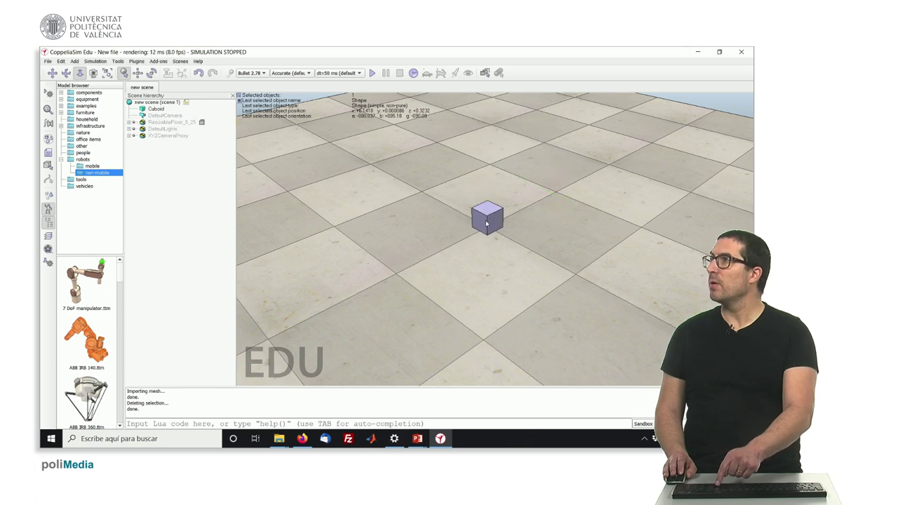
click(488, 220)
key(Delete)
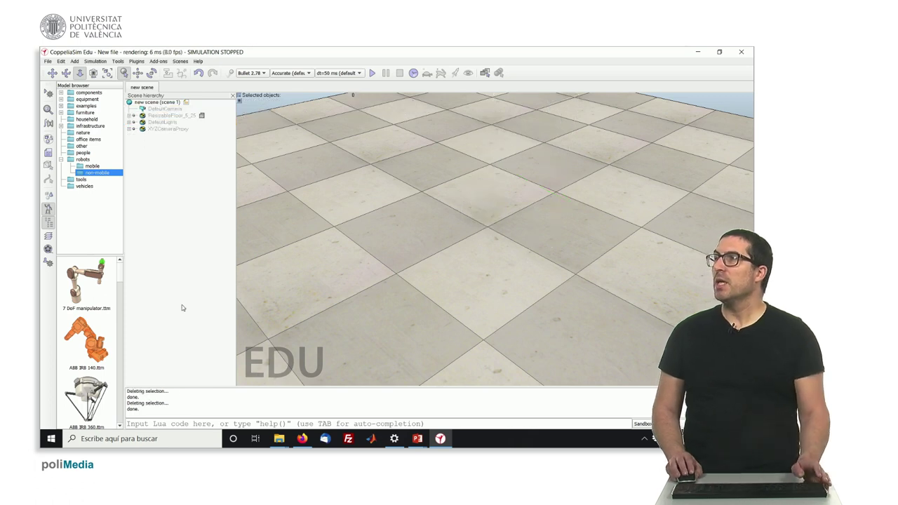
Place the non-mobile ABB IRB 140 robot model on the floor and dismiss its information message
drag(89, 349, 449, 280)
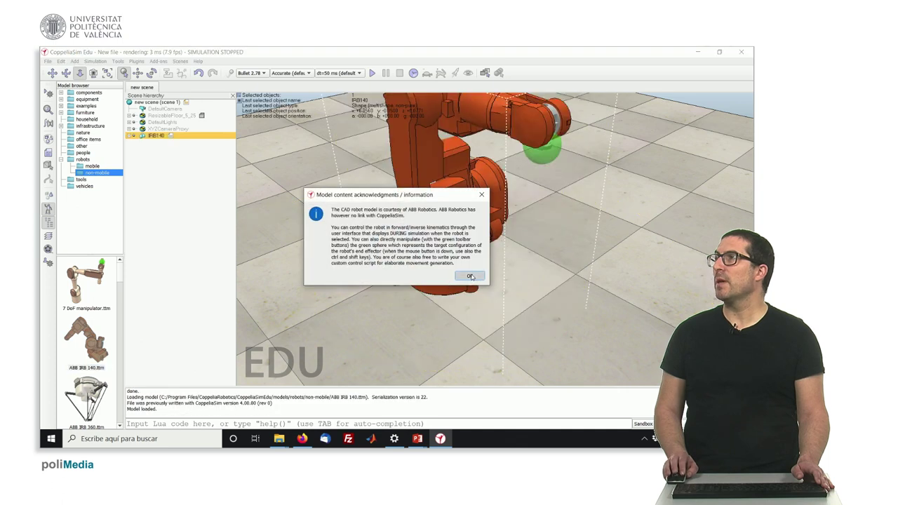
click(457, 277)
drag(451, 280, 425, 245)
scroll(425, 241, down, 5)
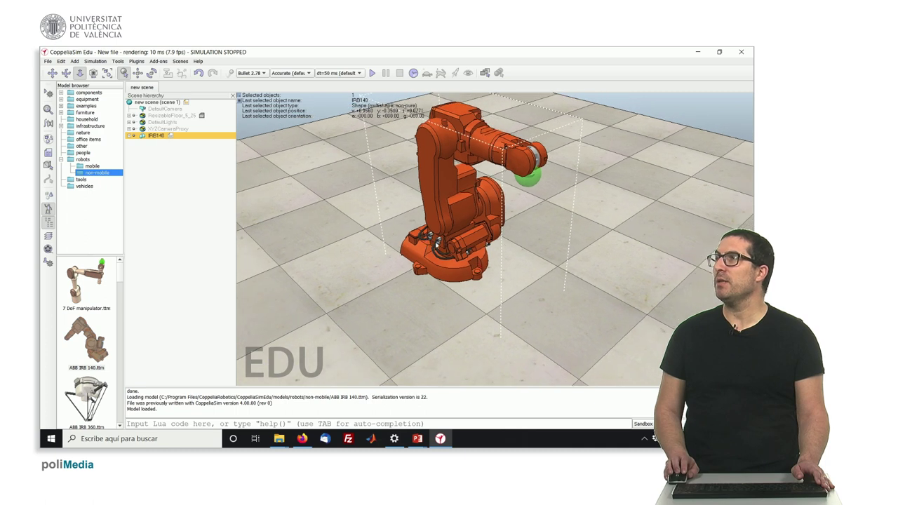
scroll(433, 245, down, 1)
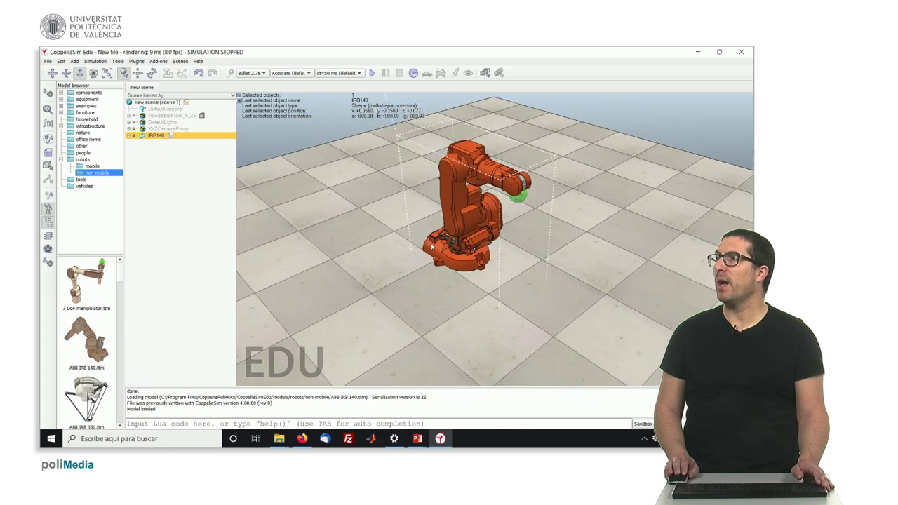
click(405, 286)
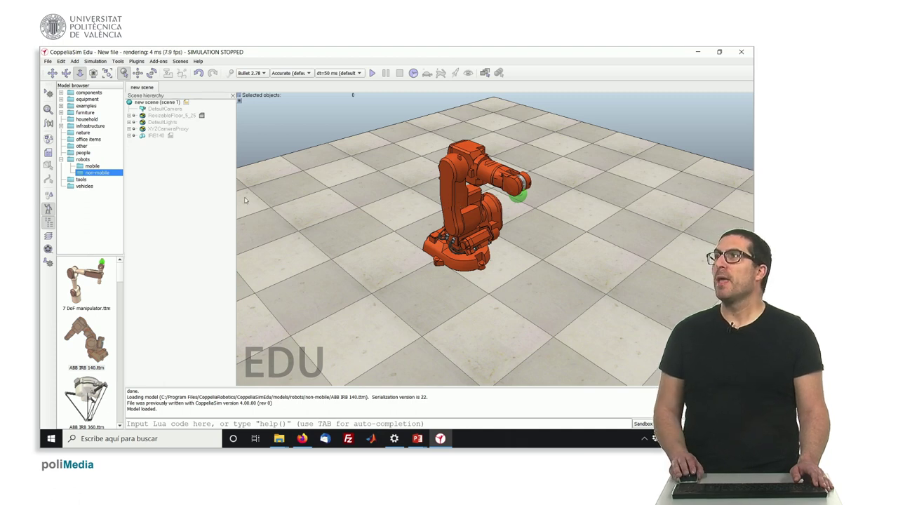
Browse the non-mobile and mobile robot models available in the model library
mouse_move(122, 258)
mouse_down()
mouse_move(118, 409)
mouse_move(118, 272)
mouse_up()
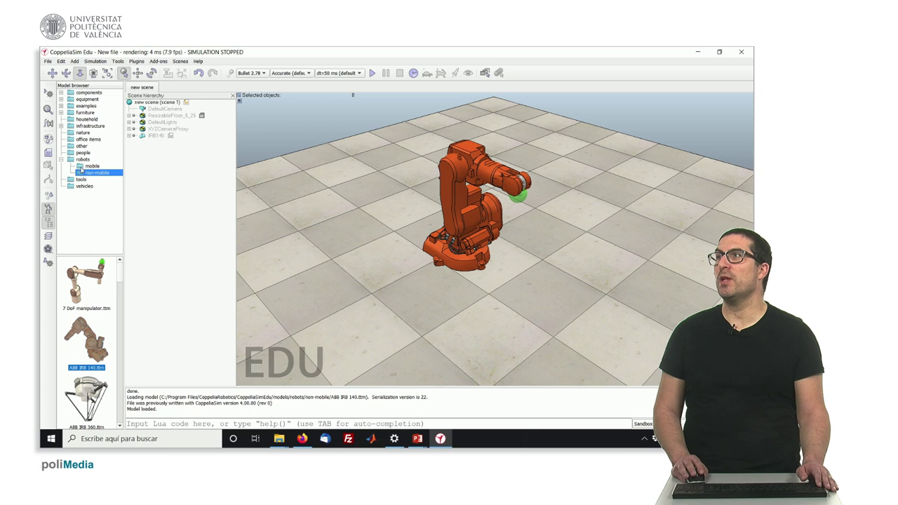
click(91, 166)
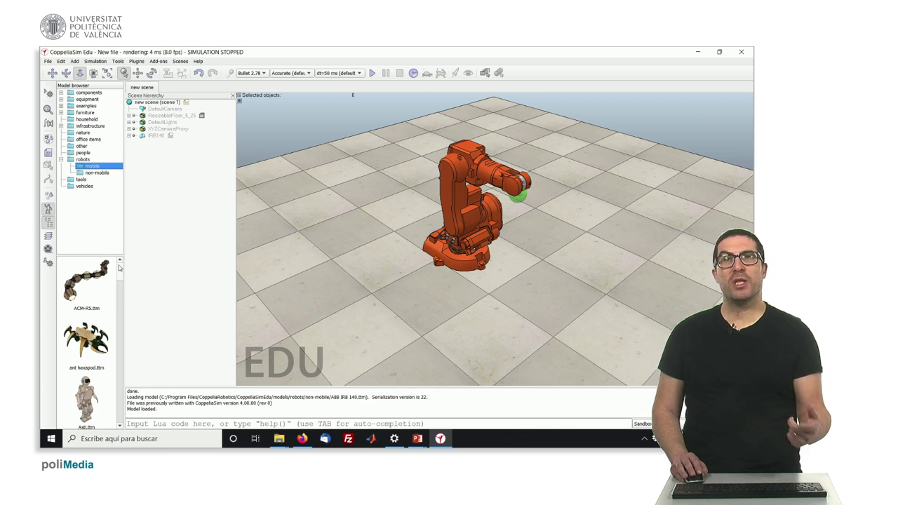
mouse_move(120, 270)
mouse_down()
mouse_move(108, 414)
mouse_move(110, 271)
mouse_up()
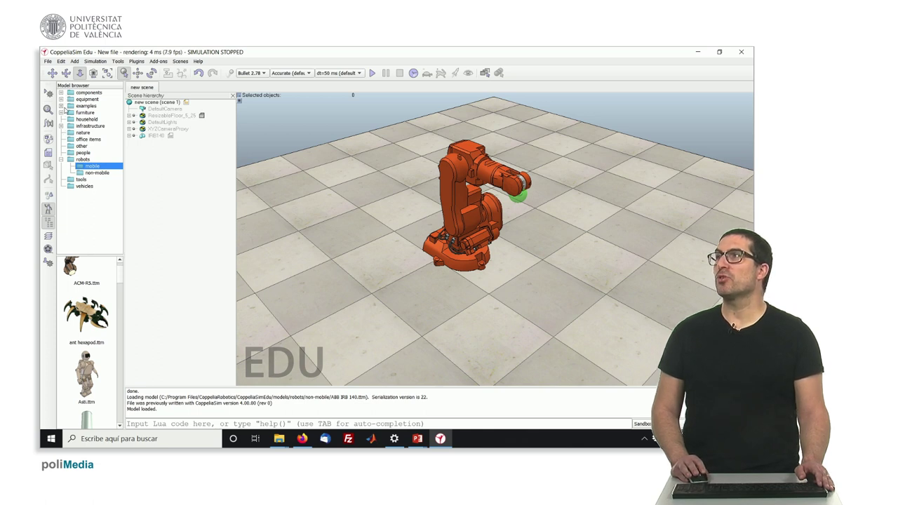
Place the indoorPlant model from the furniture plants on the floor beside the robot and dismiss its information message
click(61, 112)
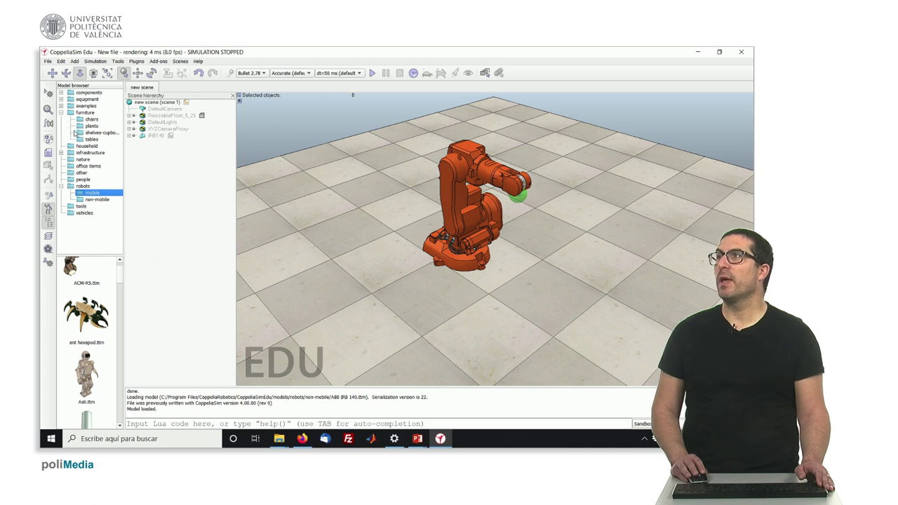
click(79, 127)
click(87, 298)
drag(86, 298, 323, 286)
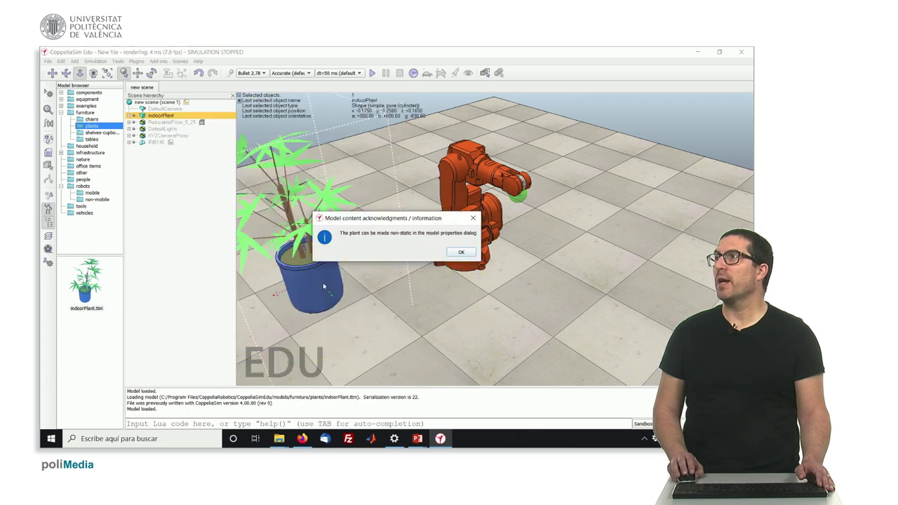
click(456, 254)
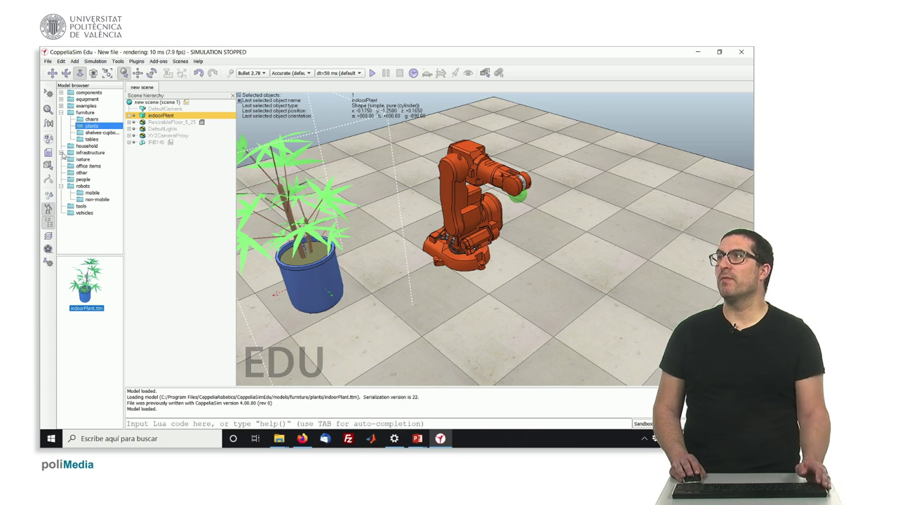
Place the L wall model from the 20cm high infrastructure walls on the floor in front of the robot and deselect it
click(61, 153)
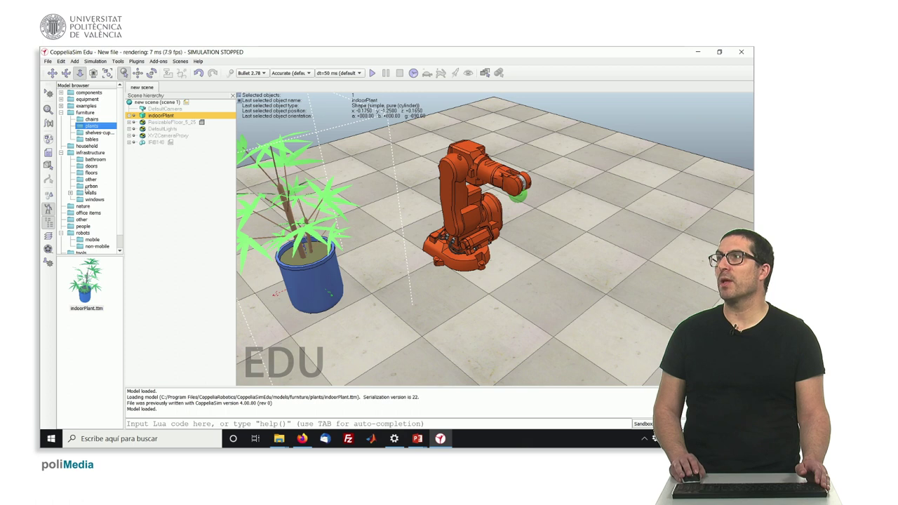
click(89, 192)
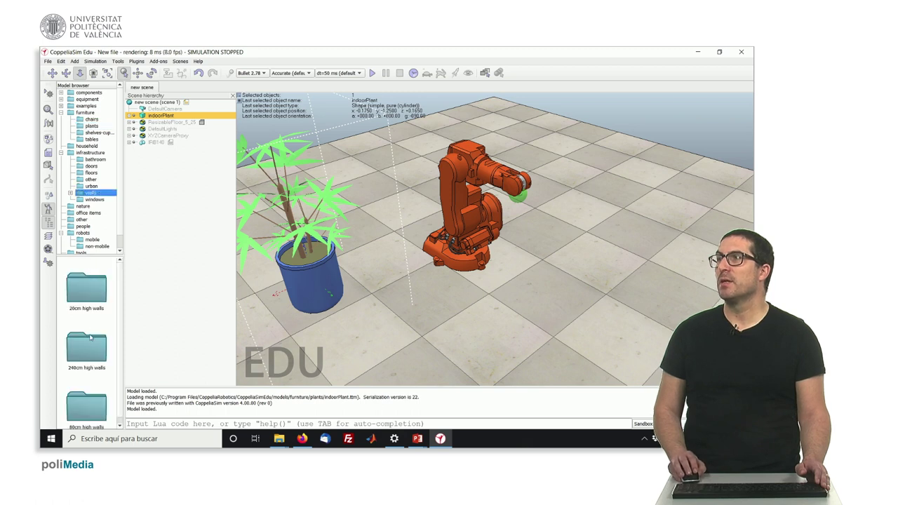
double_click(88, 293)
drag(83, 291, 597, 298)
click(575, 314)
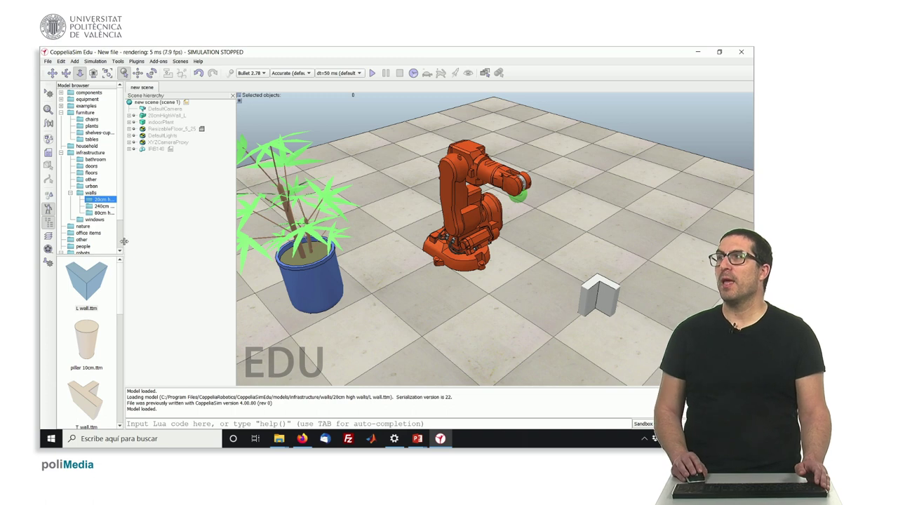
Place the Bill on path model from the people models behind the robot and dismiss its information message
click(83, 246)
drag(92, 299, 623, 207)
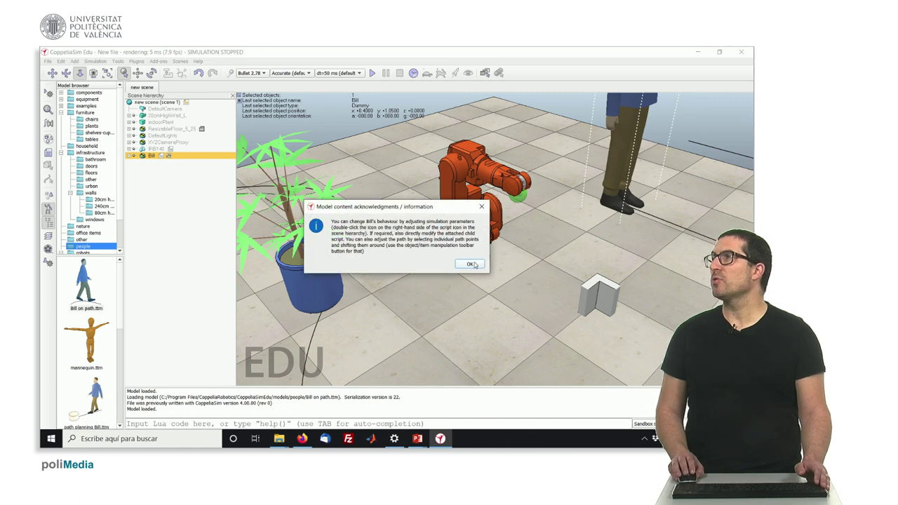
click(470, 264)
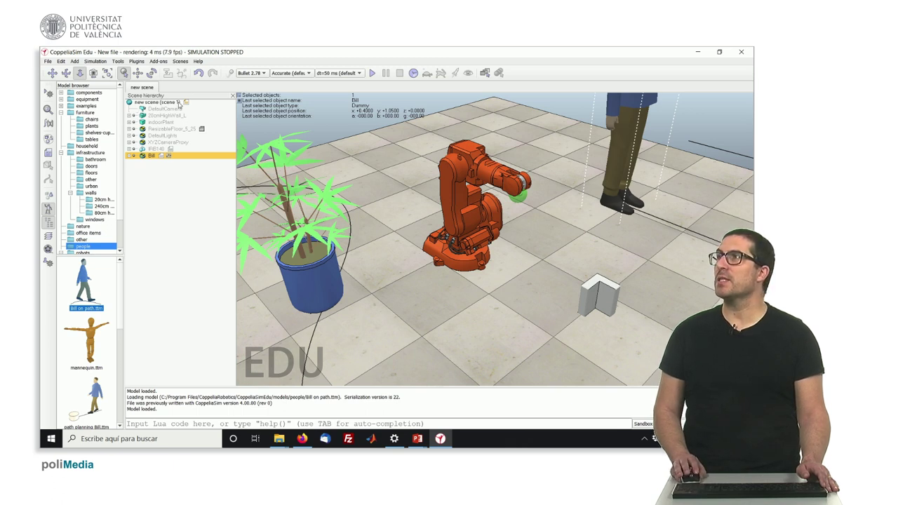
Select the L wall, indoorPlant, IRB140 and Bill in turn in the scene hierarchy to identify each in the scene
click(145, 116)
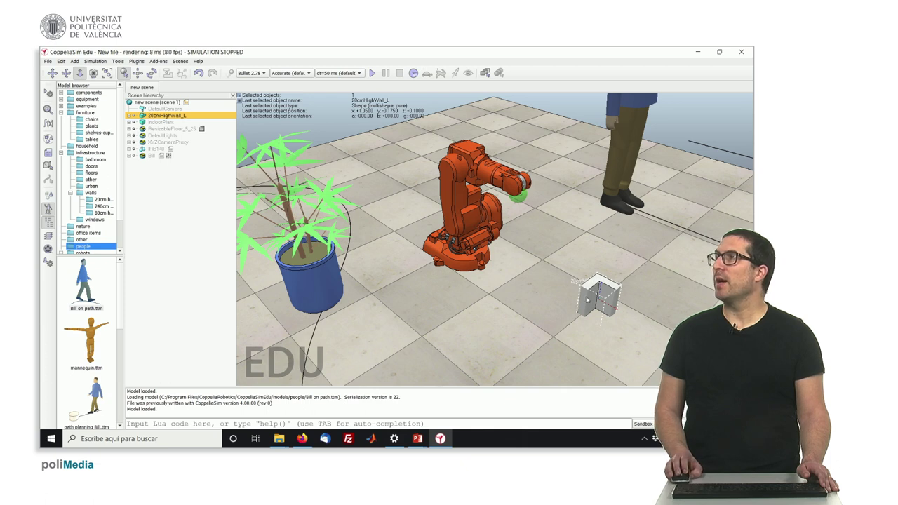
click(150, 123)
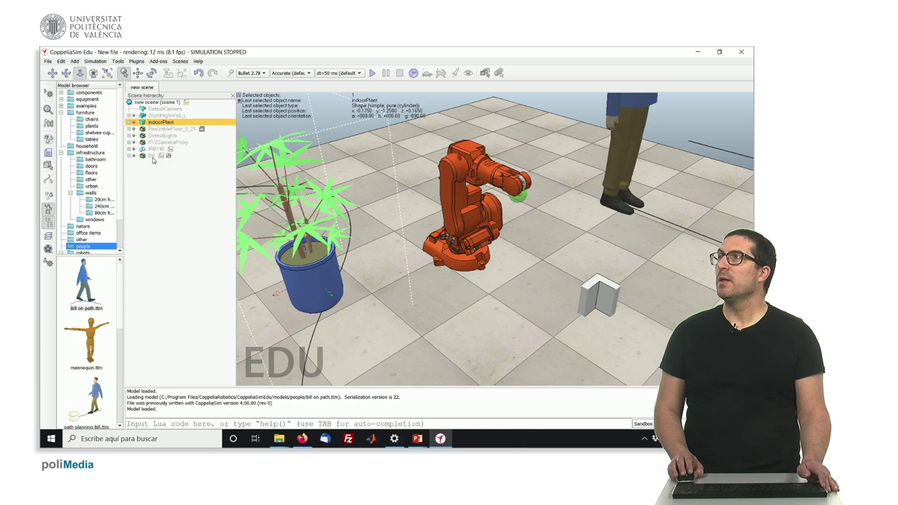
click(146, 149)
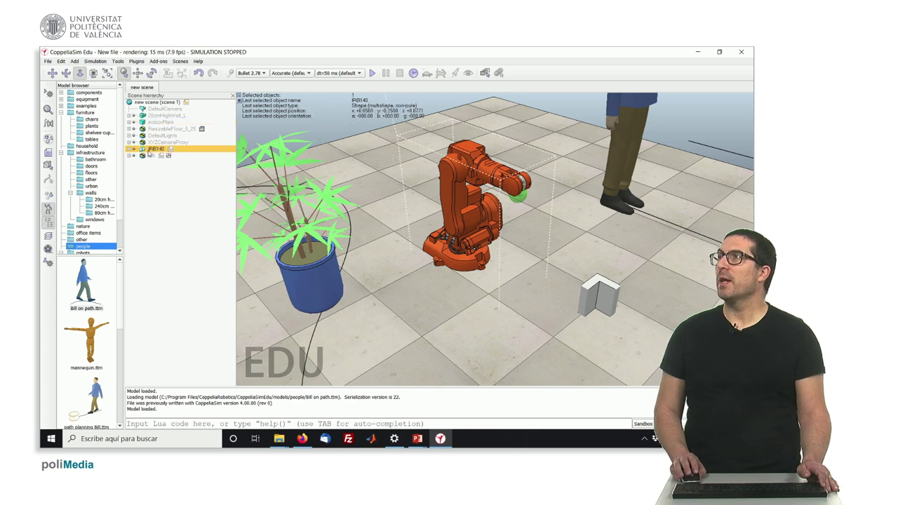
click(144, 157)
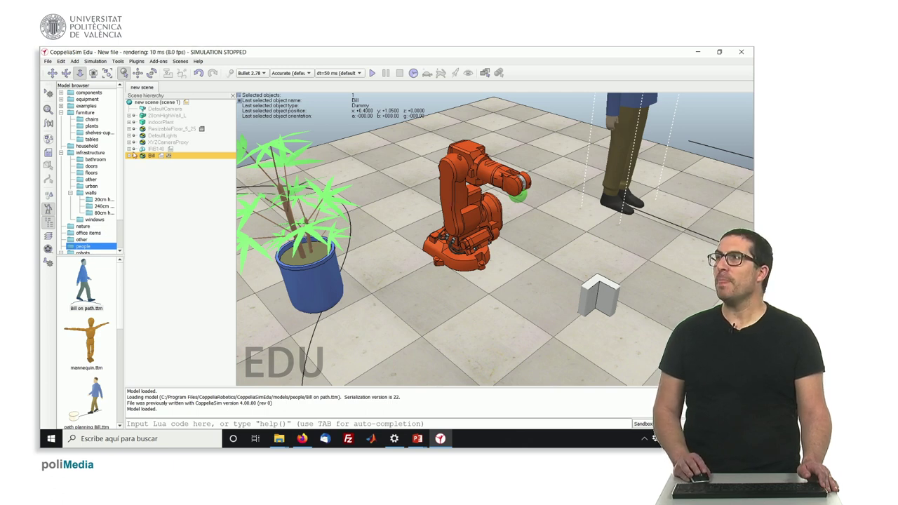
Examine Bill's object tree level by level, from Bill_path and Bill_base to Group8, its leg joints and Mesh17, with the lower branches collapsed
click(129, 157)
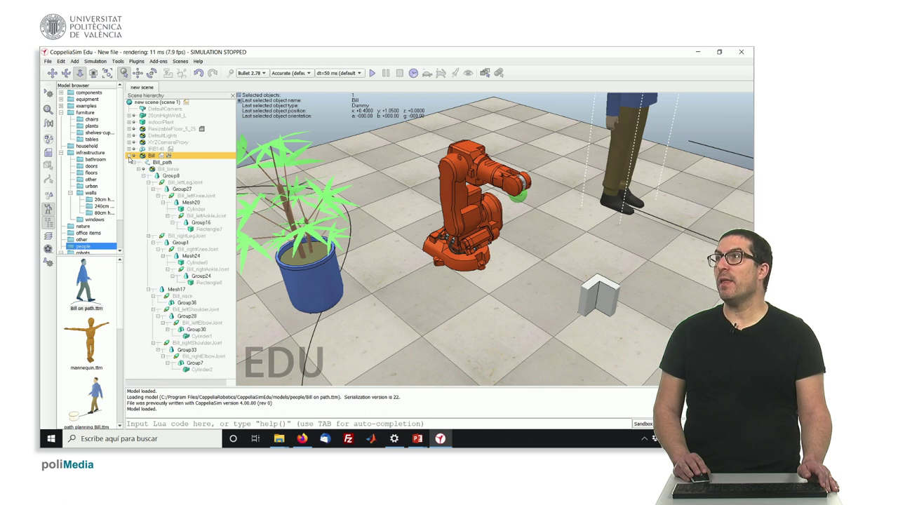
click(129, 157)
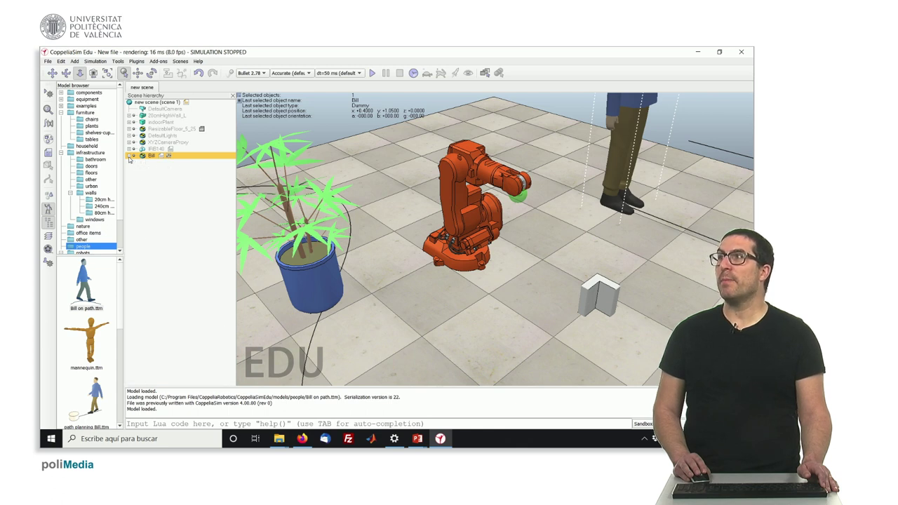
click(129, 156)
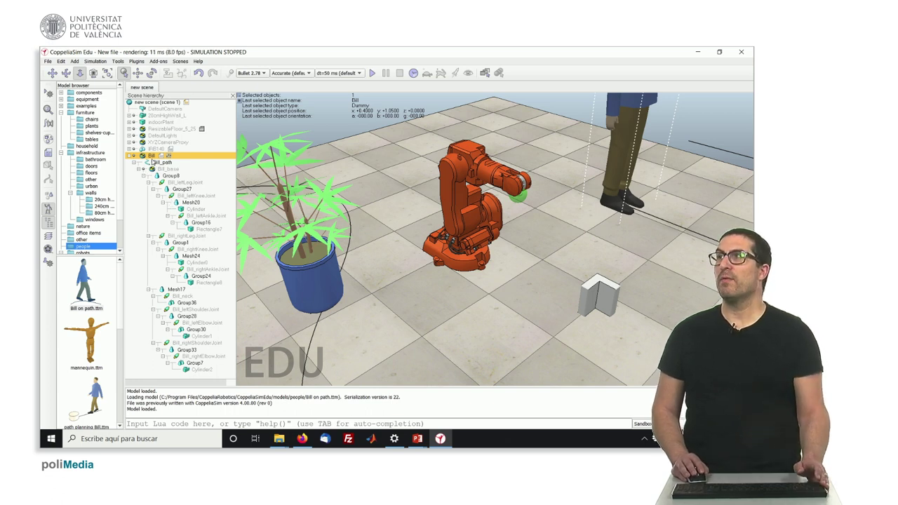
click(134, 162)
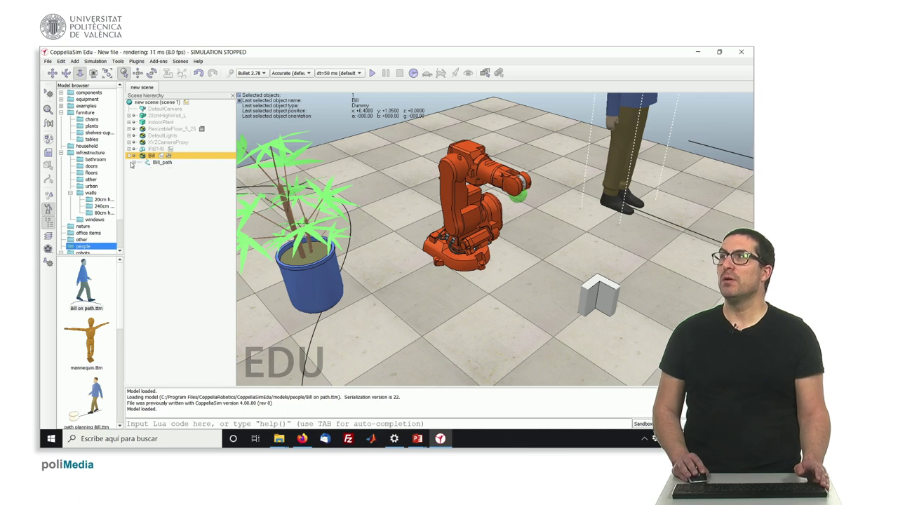
click(135, 164)
click(139, 171)
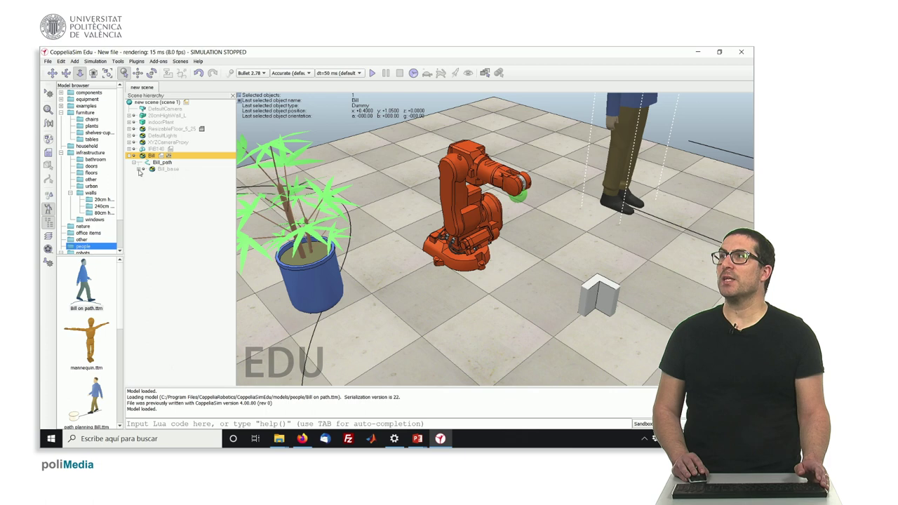
click(139, 170)
click(145, 180)
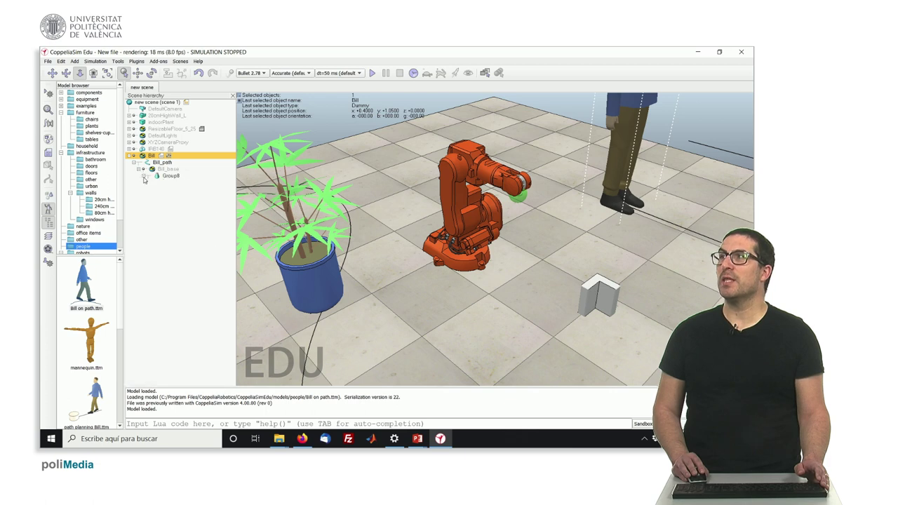
click(145, 179)
click(149, 184)
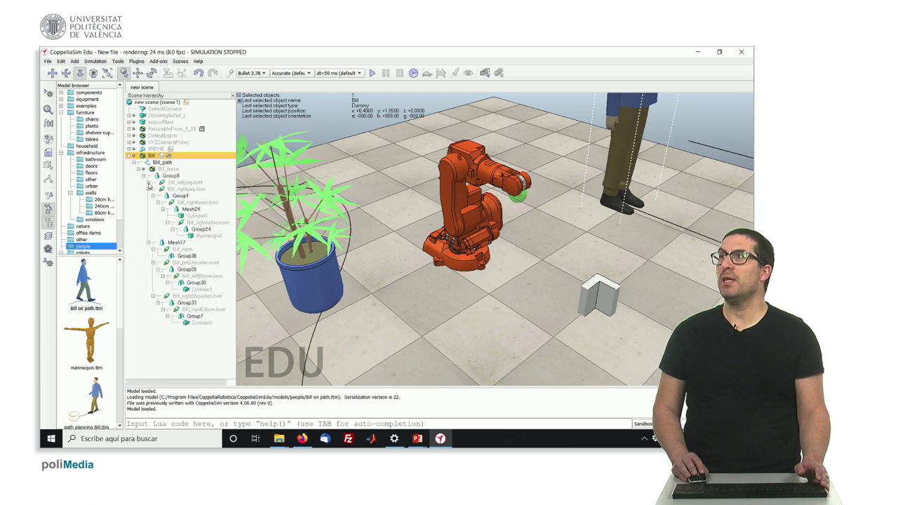
click(148, 190)
click(149, 197)
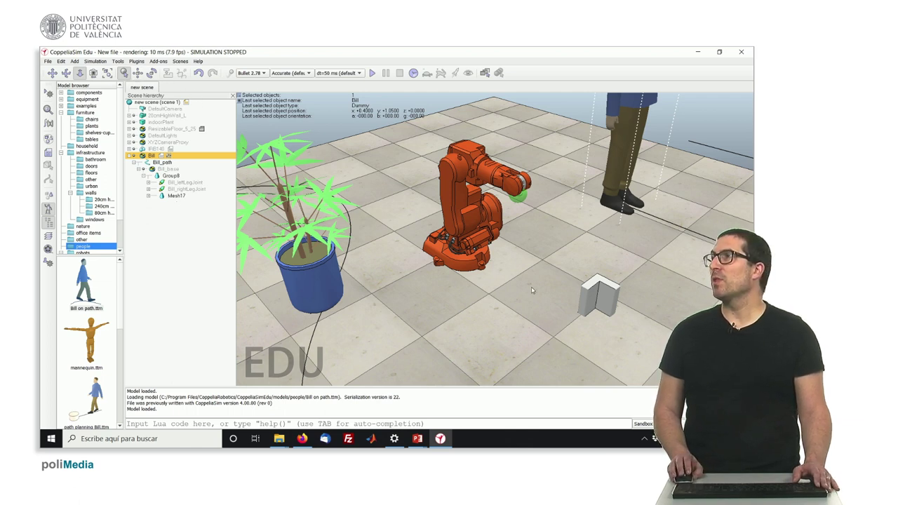
Move the IRB140 robot across the floor along the world X and Y axes, to about x 0.18 m and y -0.50 m
click(477, 251)
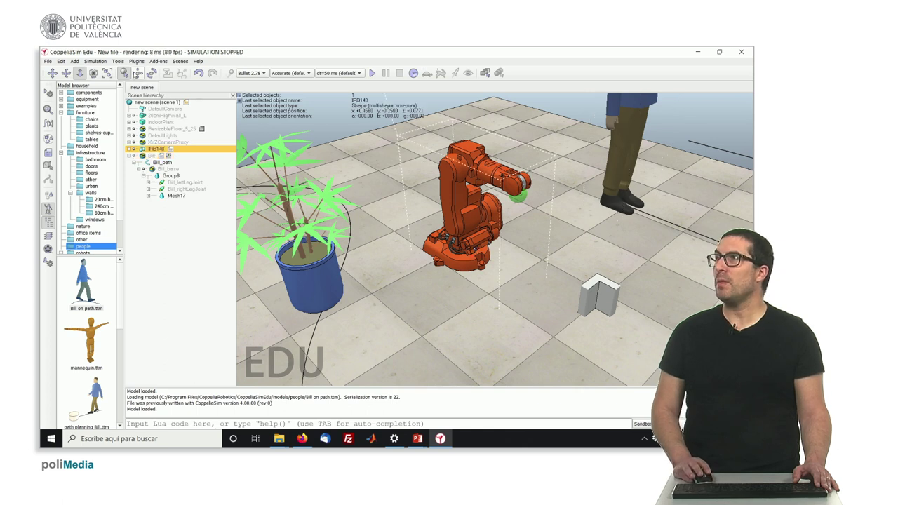
click(137, 74)
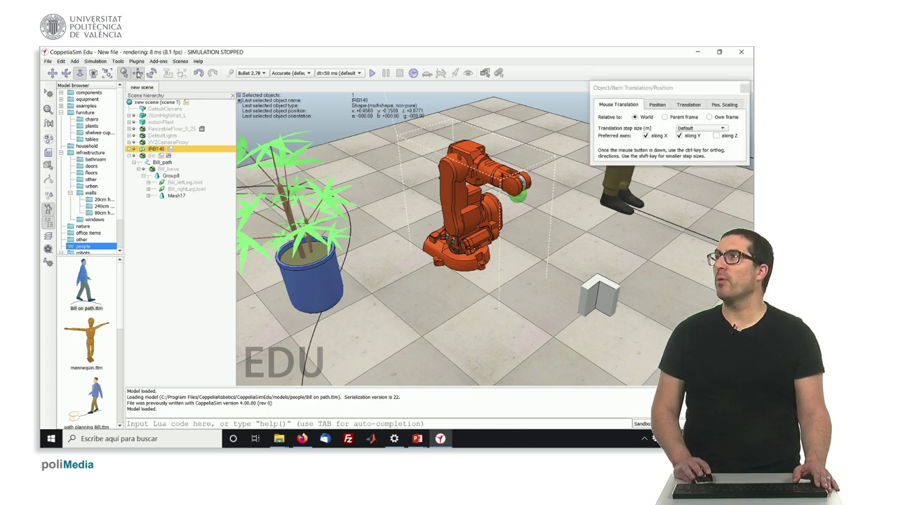
click(744, 90)
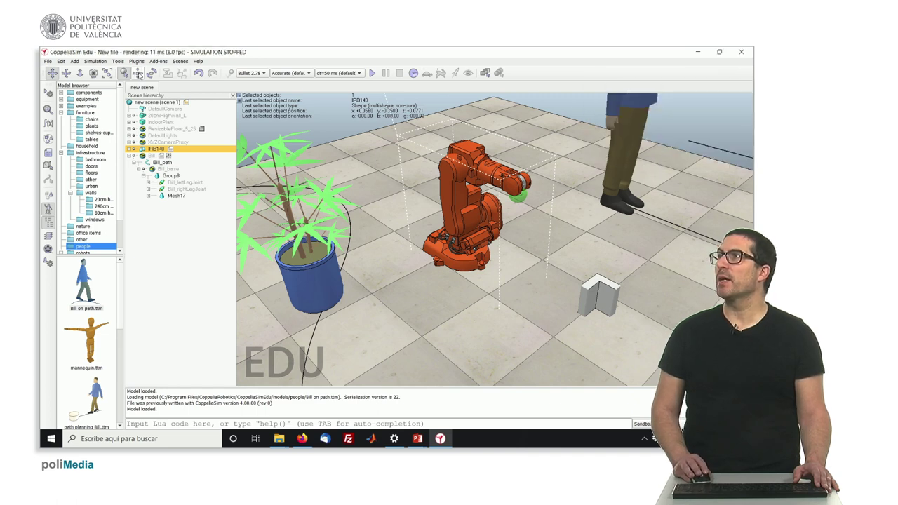
click(138, 74)
drag(620, 90, 259, 130)
drag(486, 259, 466, 278)
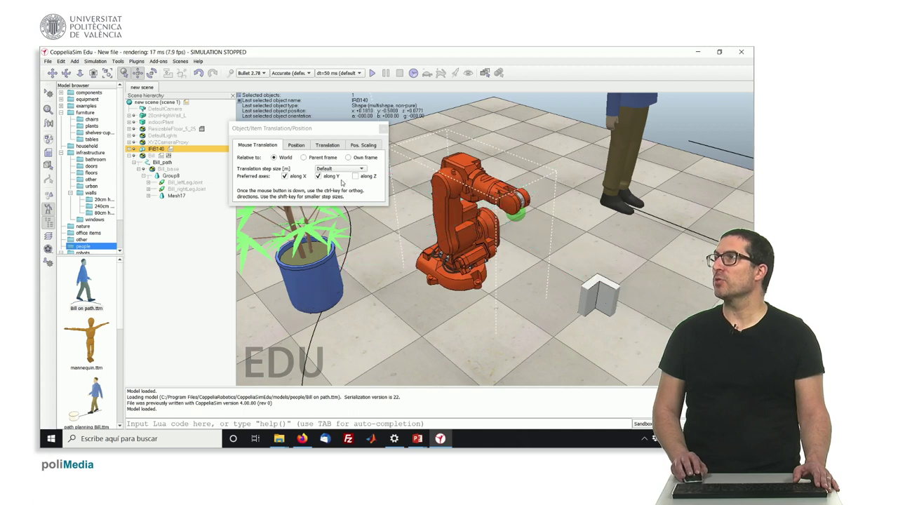
Allow translation along Z instead of X, shift the IRB140 to about y -0.53 m and z 0.13 m, and close the translation settings
click(357, 178)
mouse_move(451, 241)
mouse_down()
mouse_move(450, 144)
mouse_move(451, 236)
mouse_up()
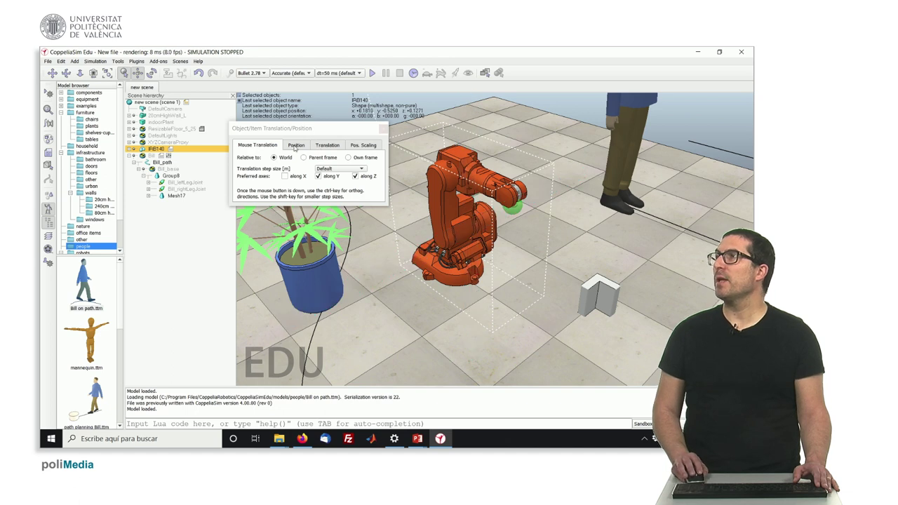
click(382, 130)
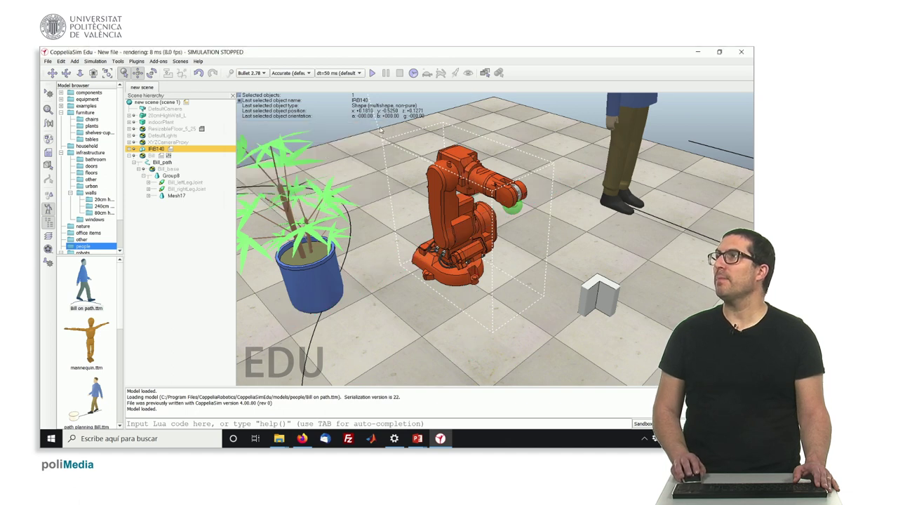
Rotate the IRB140 robot to about 40 degrees around its own Z axis and close the rotation settings
click(152, 73)
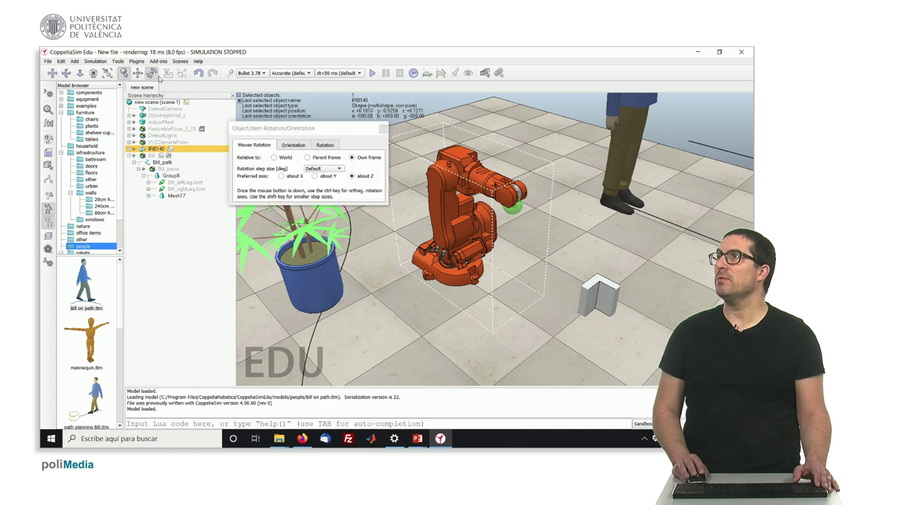
drag(465, 226, 412, 152)
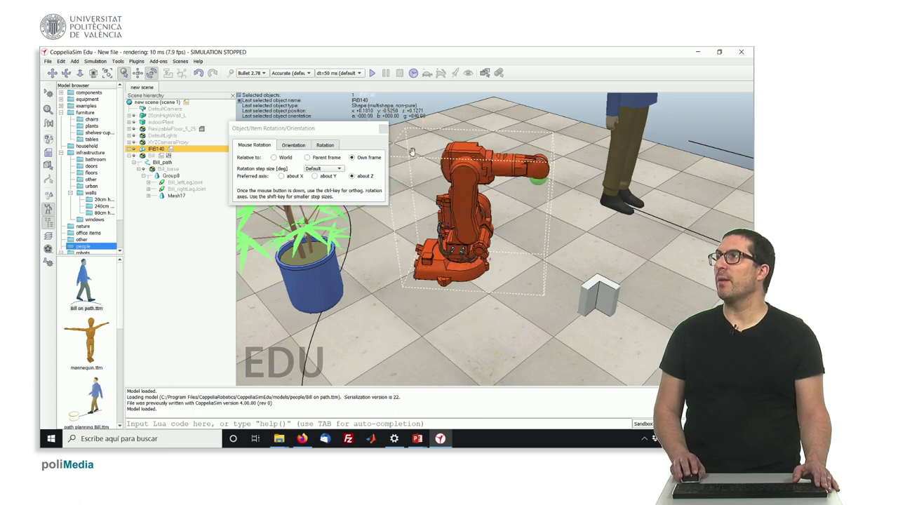
click(379, 129)
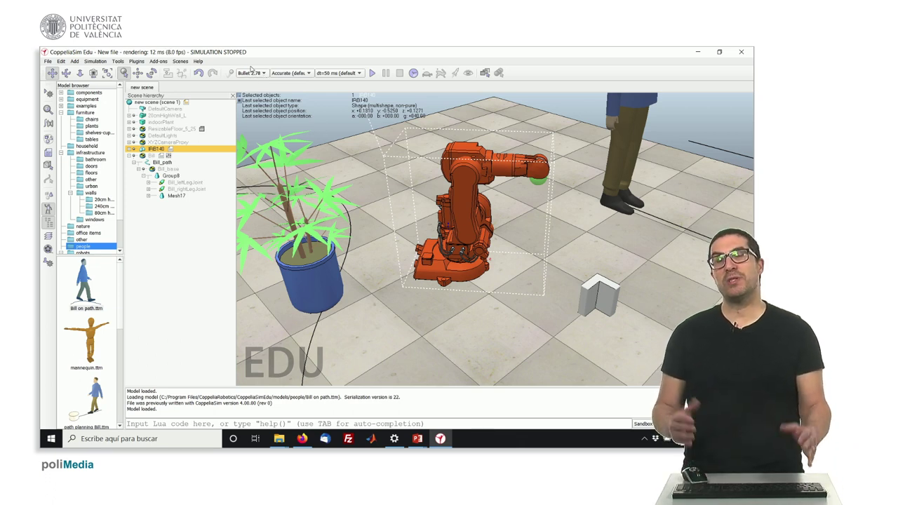
Run the simulation to watch the models move, and suspend it
click(372, 73)
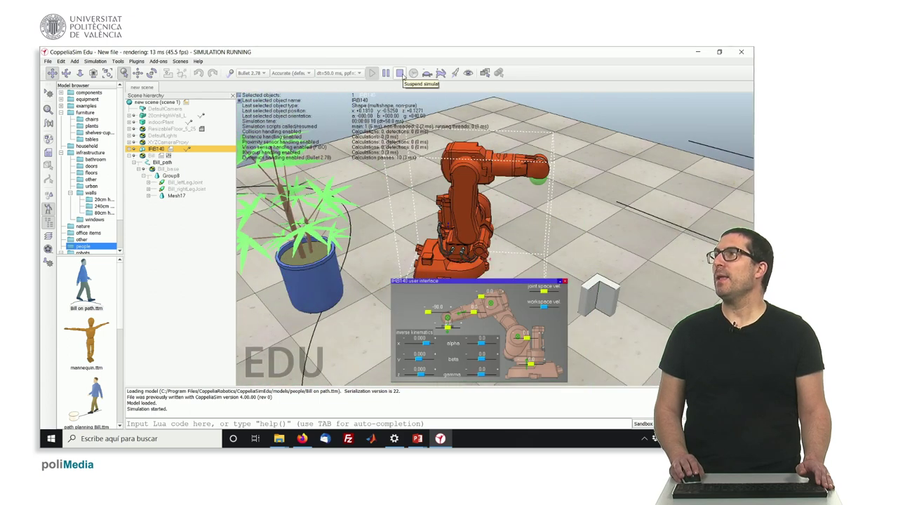
click(399, 73)
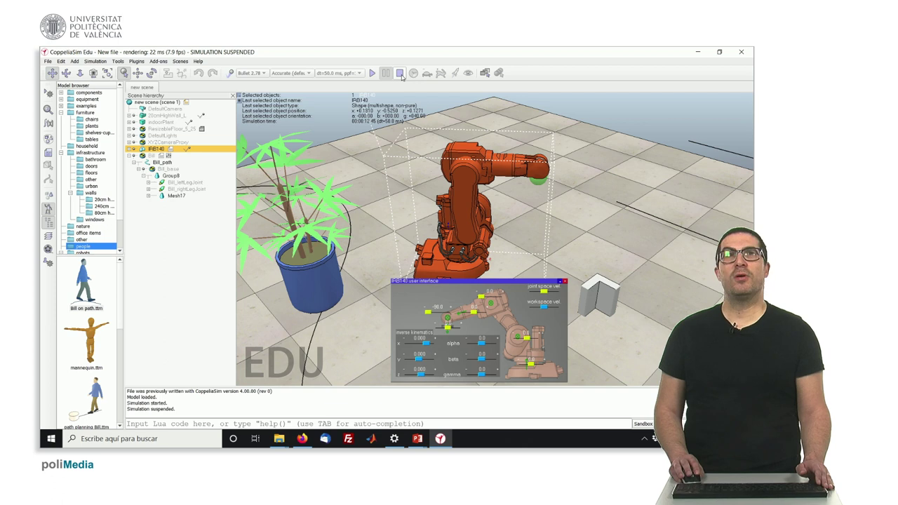